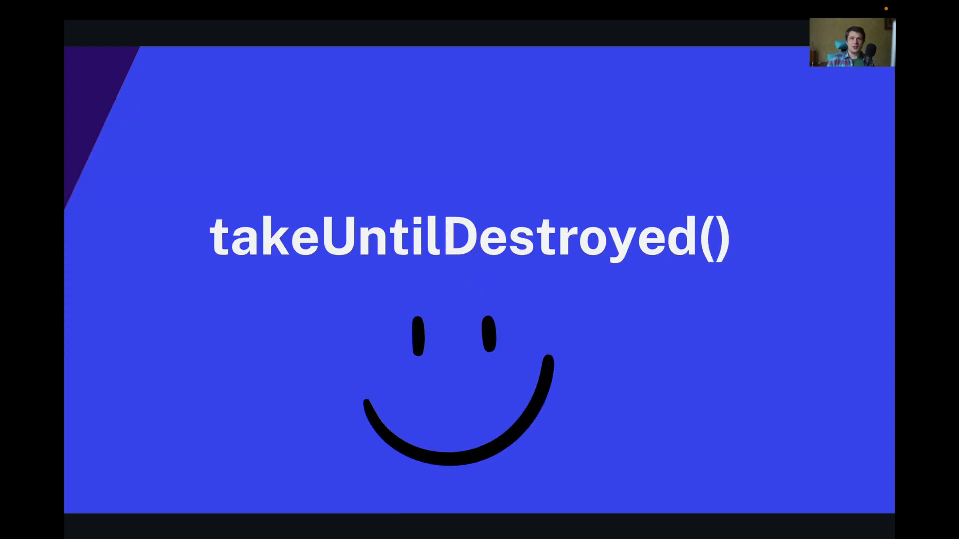
# - Advance to the slide with this.customers$.pipe(takeUntilDestroyed()).subscribe(...)
pyautogui.click(499, 280)
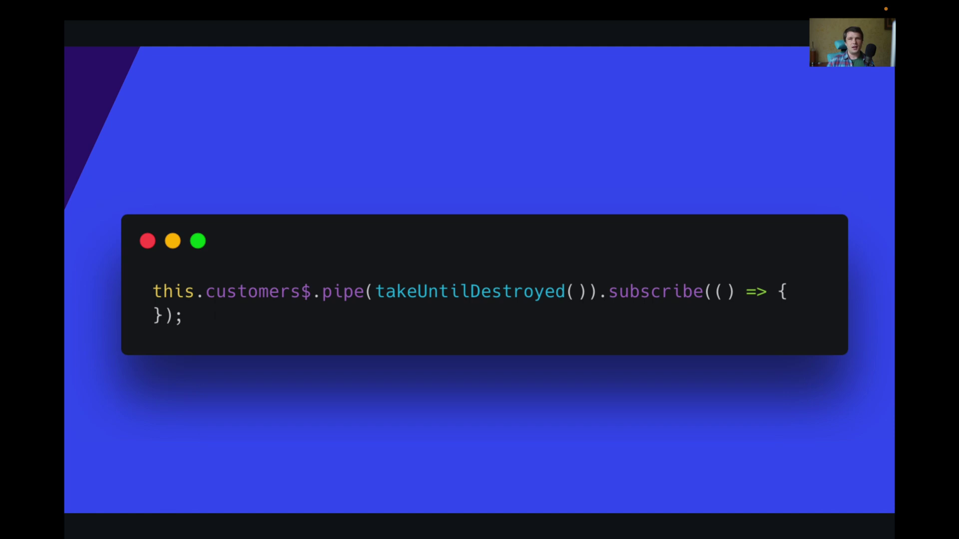
pyautogui.click(631, 283)
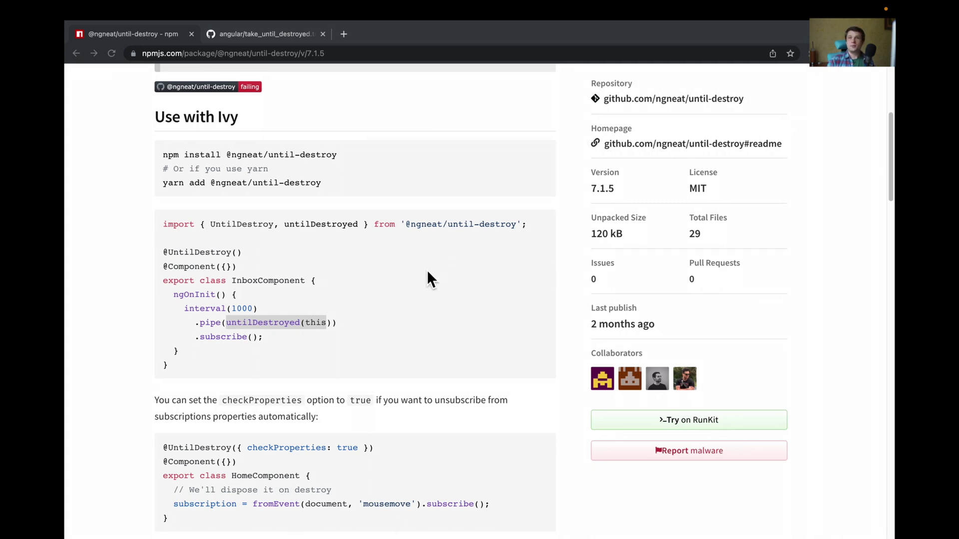
pyautogui.click(250, 320)
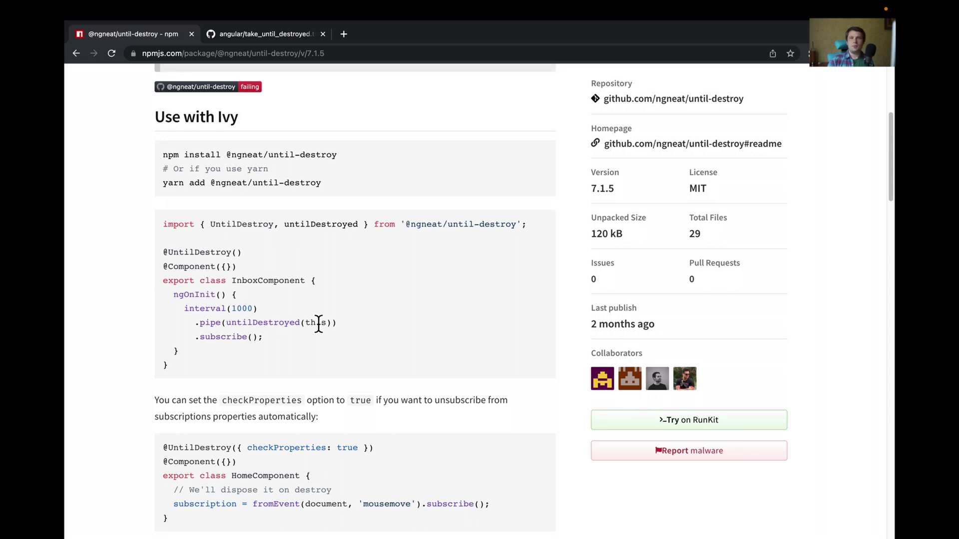
# - Show take_until_destroyed.ts where destroyed$ is built from destroyRef.onDestroy on the unregisterFn line
pyautogui.click(289, 37)
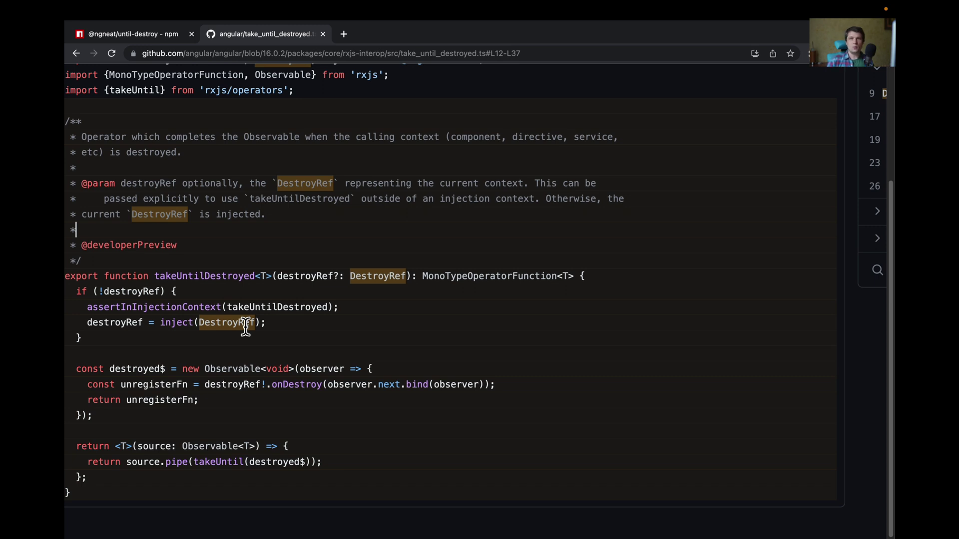
pyautogui.click(267, 386)
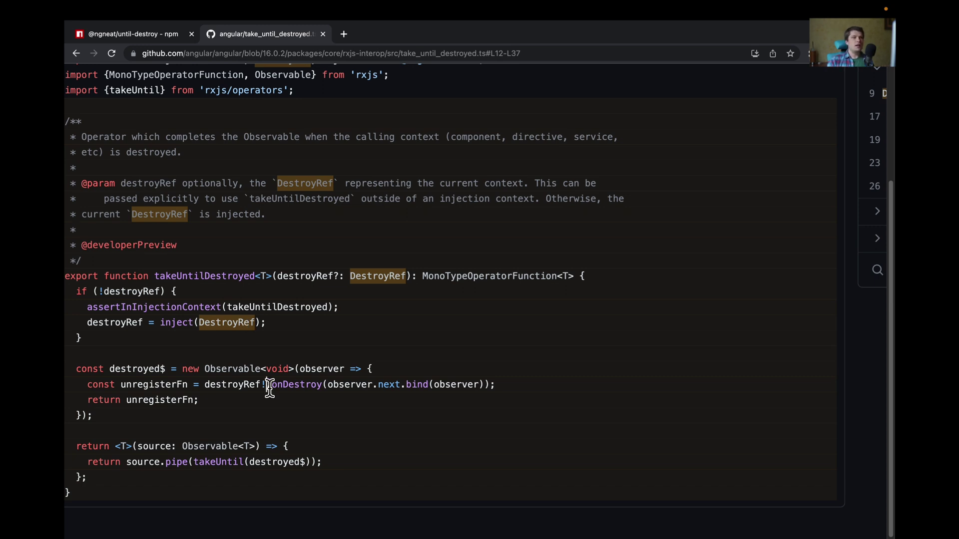